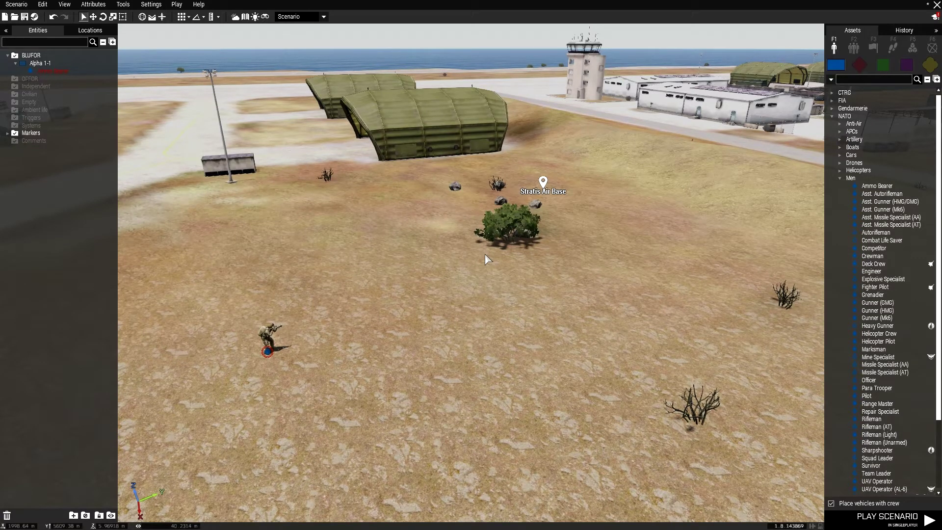
Step: Replace the existing soldier with a NATO Ammo Bearer on the open ground in front of the hangars
drag(209, 384, 363, 294)
key(Delete)
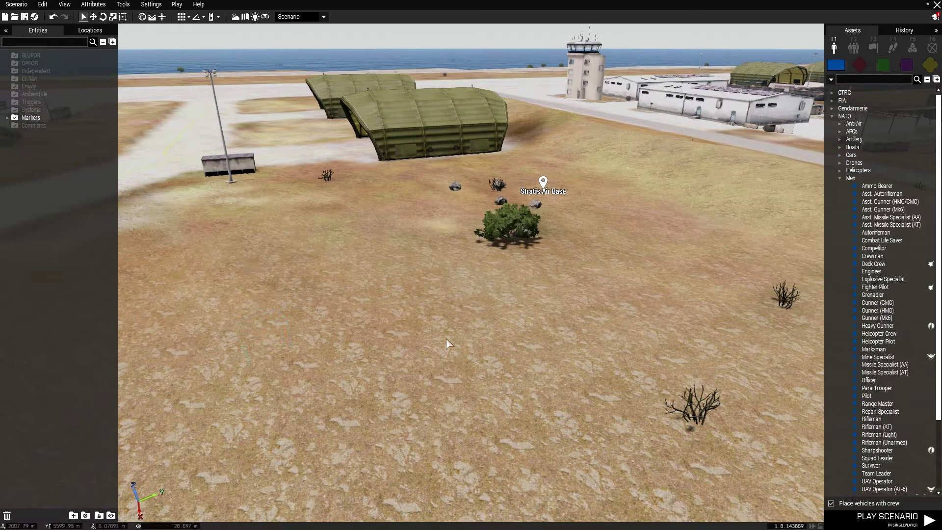
click(863, 187)
key(a)
key(s)
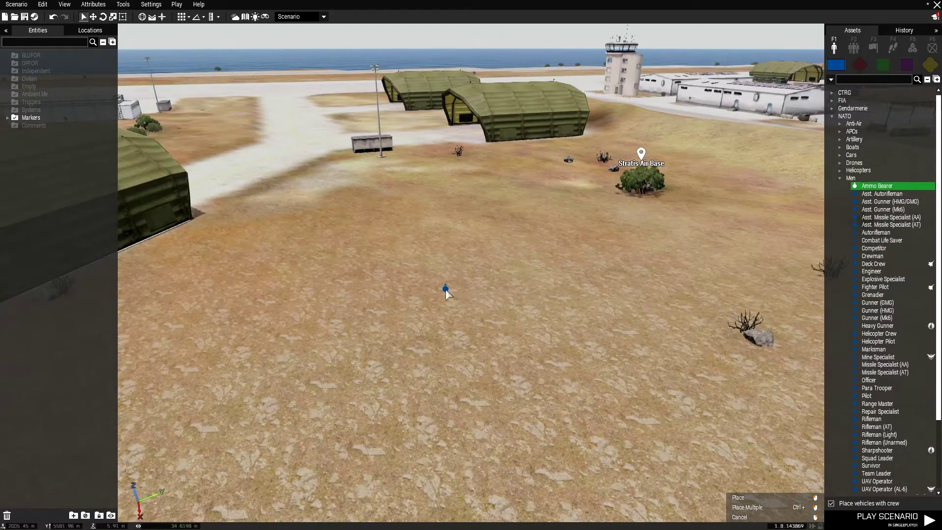
mouse_move(871, 188)
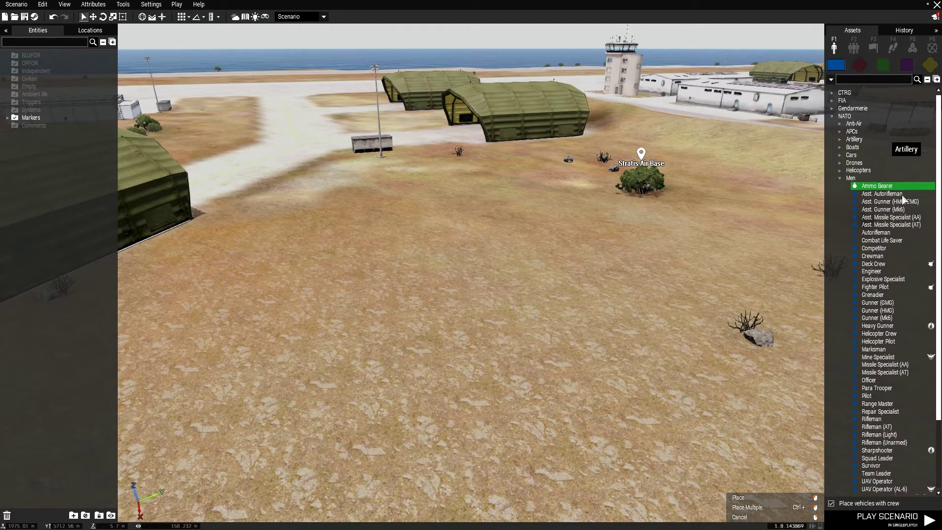
click(420, 301)
scroll(502, 301, up, 3)
scroll(502, 301, up, 2)
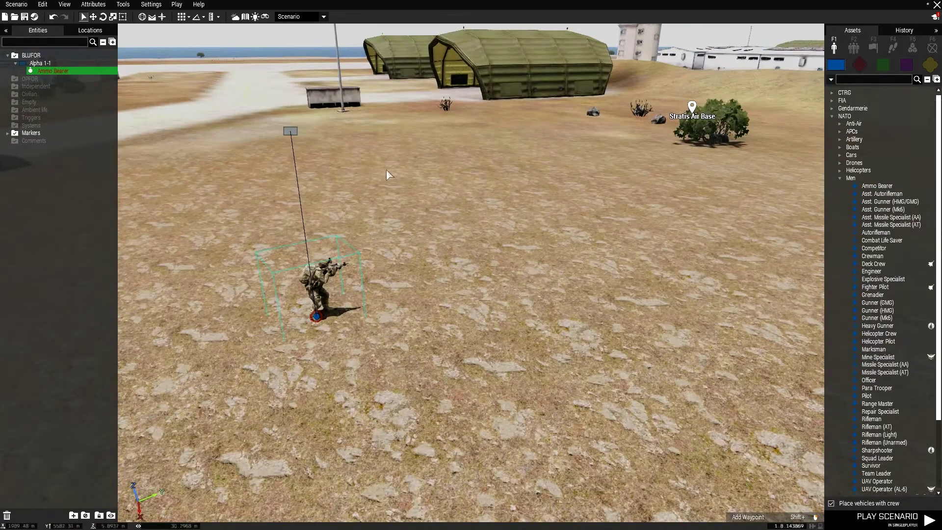
click(499, 164)
Step: Place two default triggers on the ground ahead of the soldier
click(872, 47)
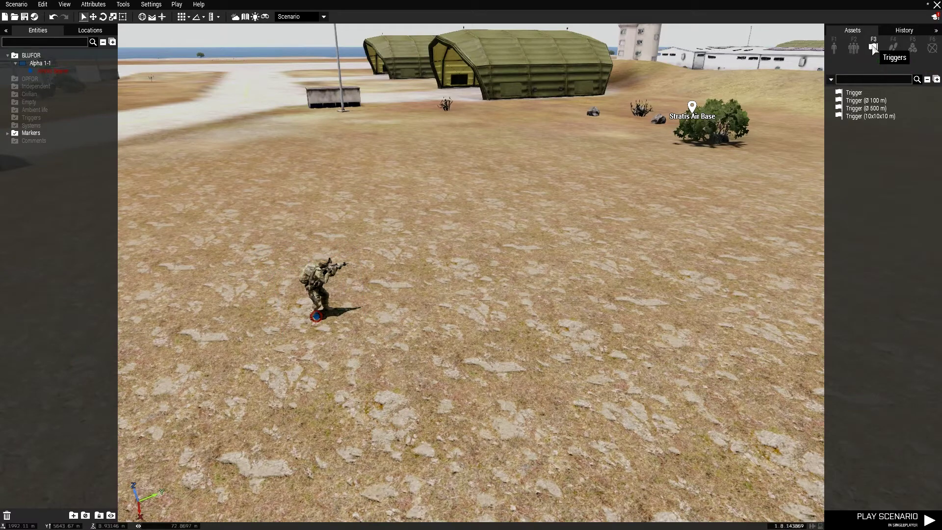
scroll(584, 146, up, 2)
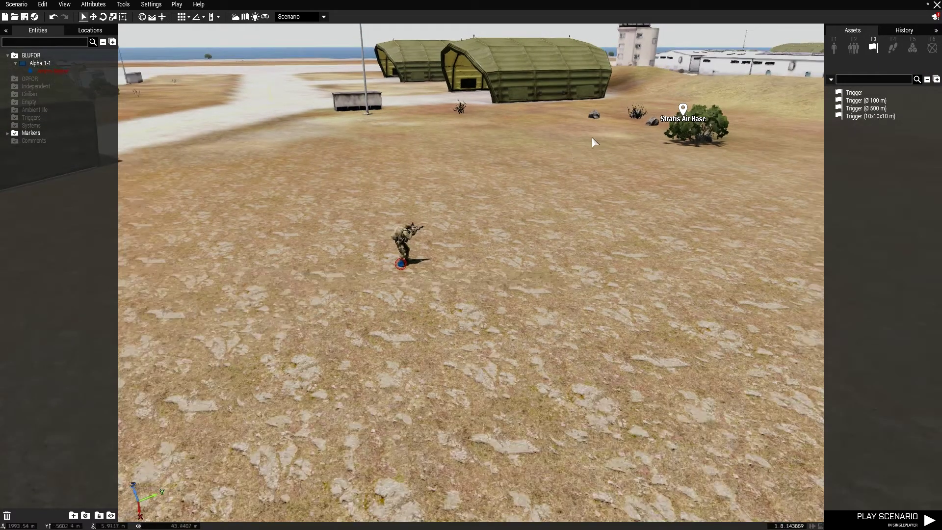
key(w)
key(d)
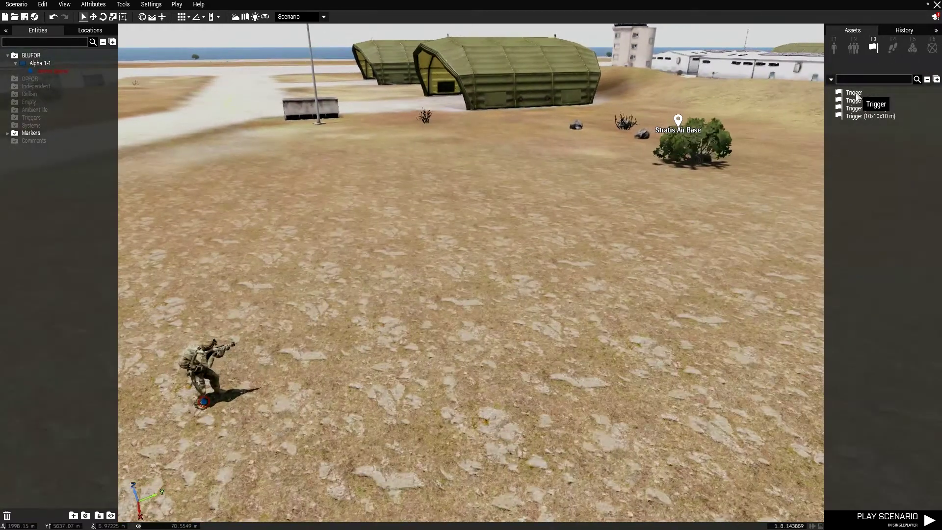
click(854, 92)
click(410, 204)
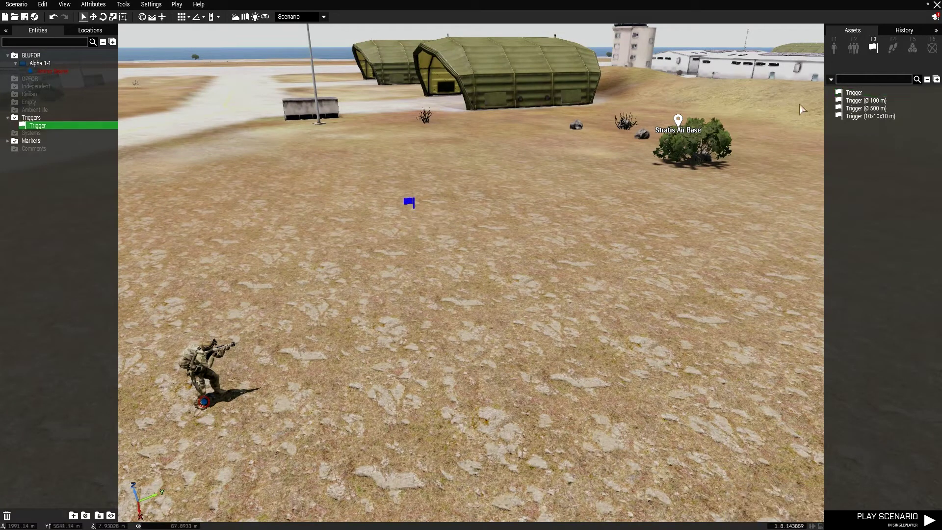
click(853, 92)
click(539, 216)
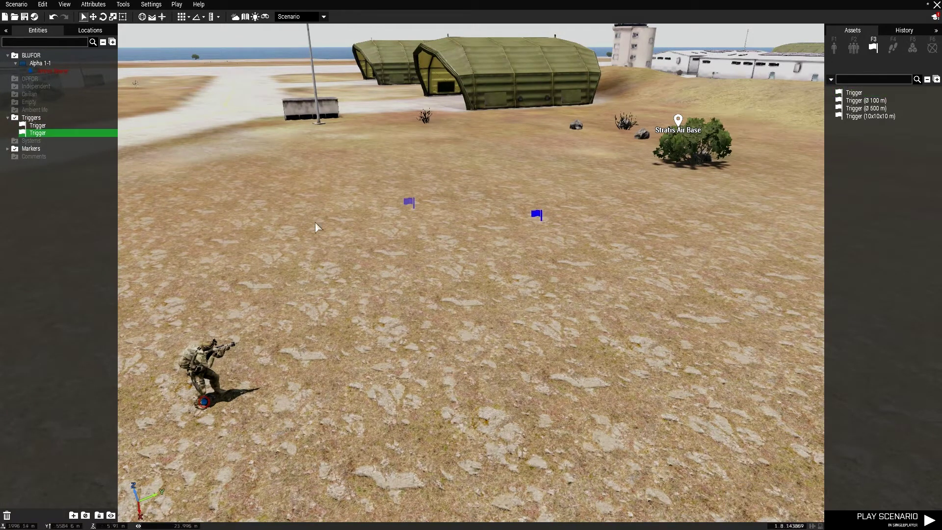
Step: Give the trigger farther from the soldier the variable name MEZ, a rectangular shape, and size A 10 and B 10
double_click(538, 215)
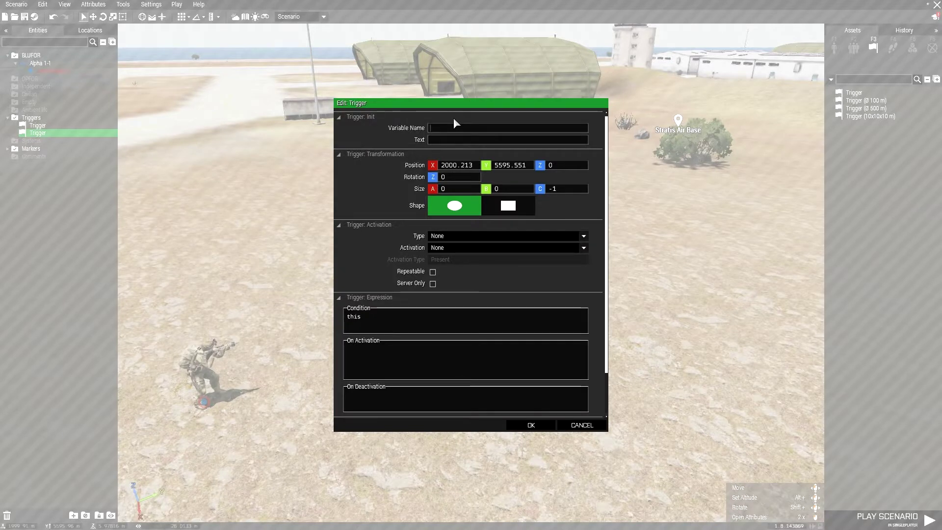
text(MEZ)
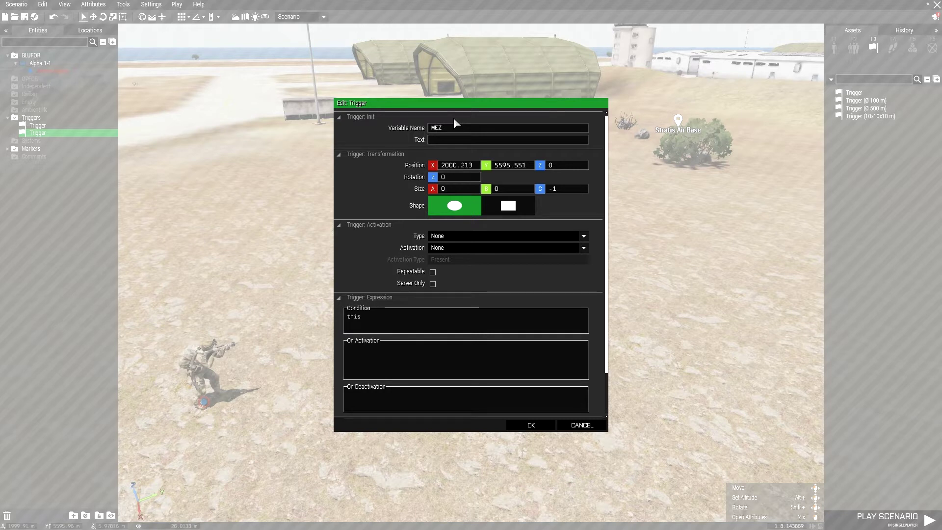
click(496, 208)
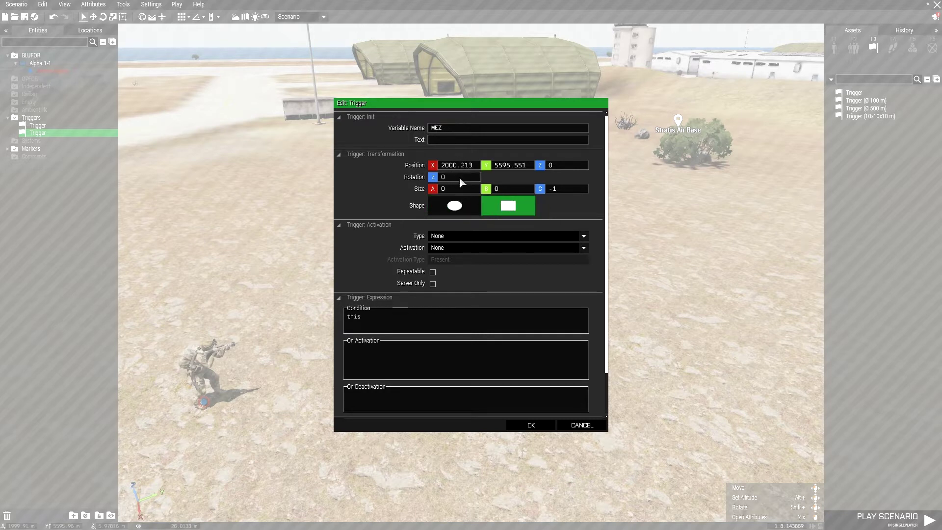
drag(450, 188, 370, 188)
text(10)
drag(501, 189, 466, 189)
text(10)
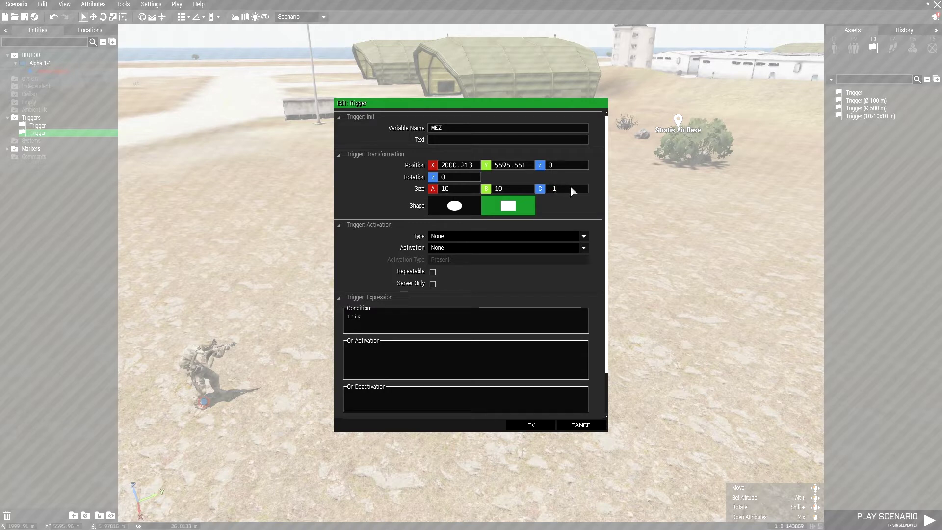
click(570, 186)
click(526, 422)
right_drag(536, 379, 569, 422)
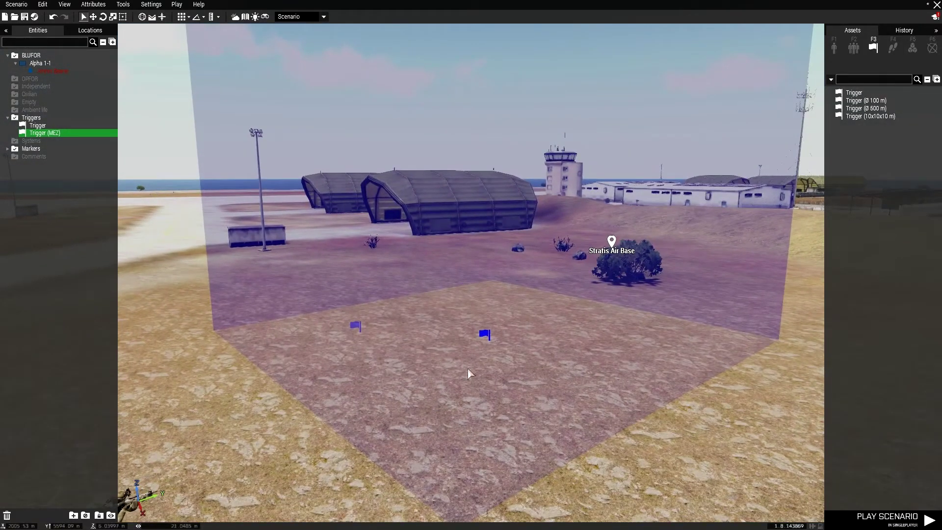
Step: Set the MEZ trigger's activation to Any Player with the Countdown timer type
double_click(486, 336)
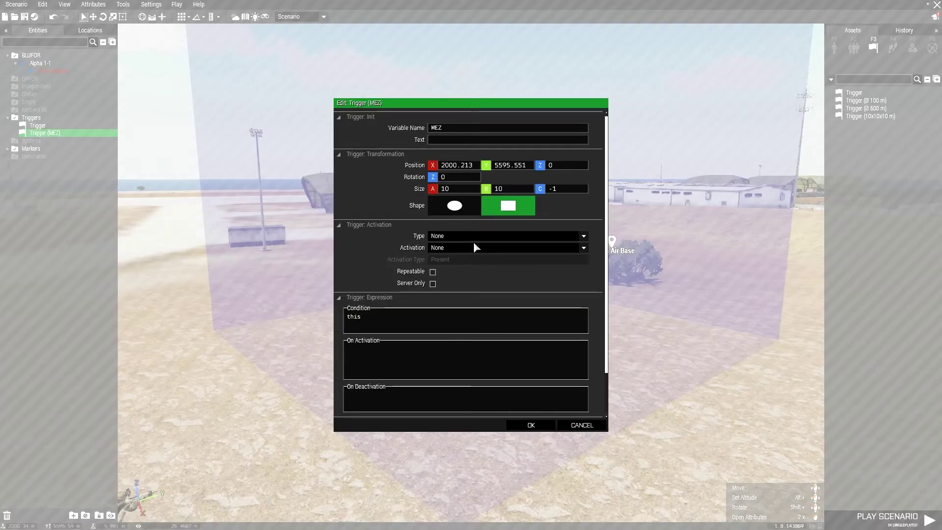
click(485, 247)
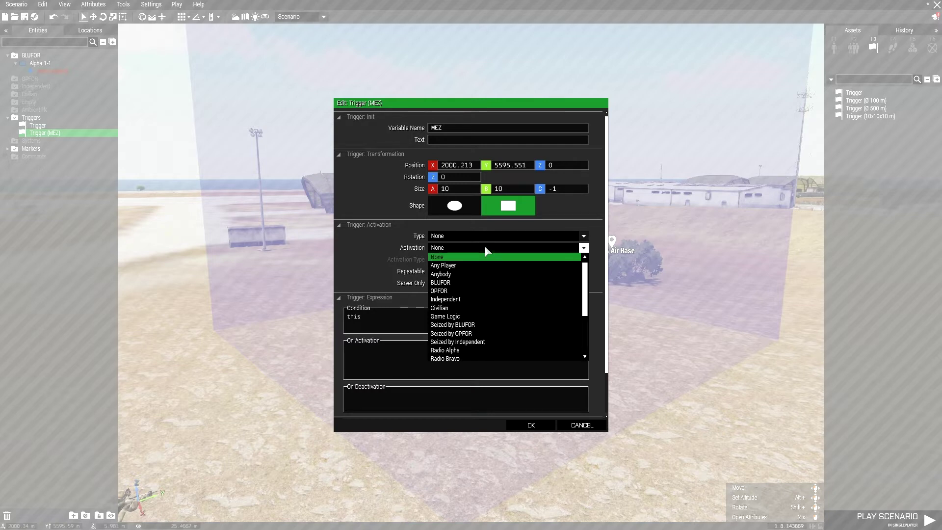
click(466, 266)
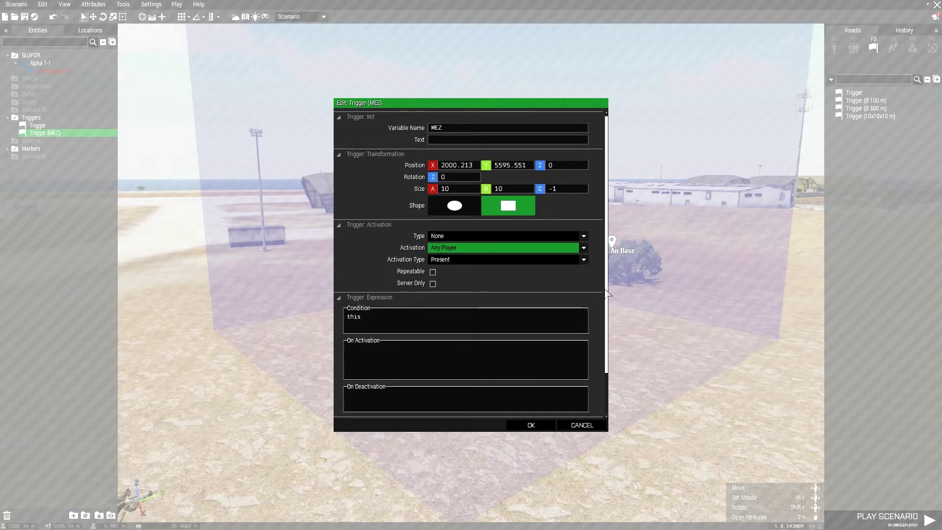
drag(606, 291, 599, 333)
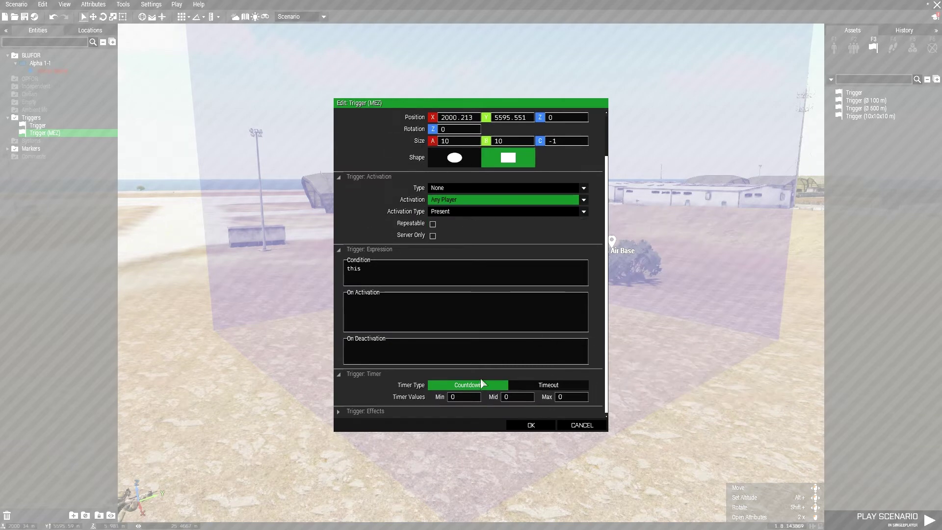
click(522, 385)
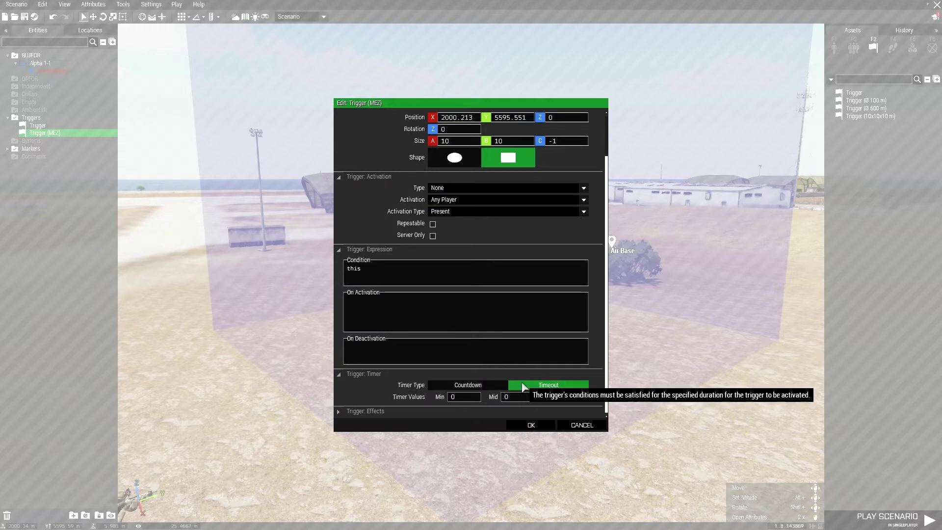
click(488, 386)
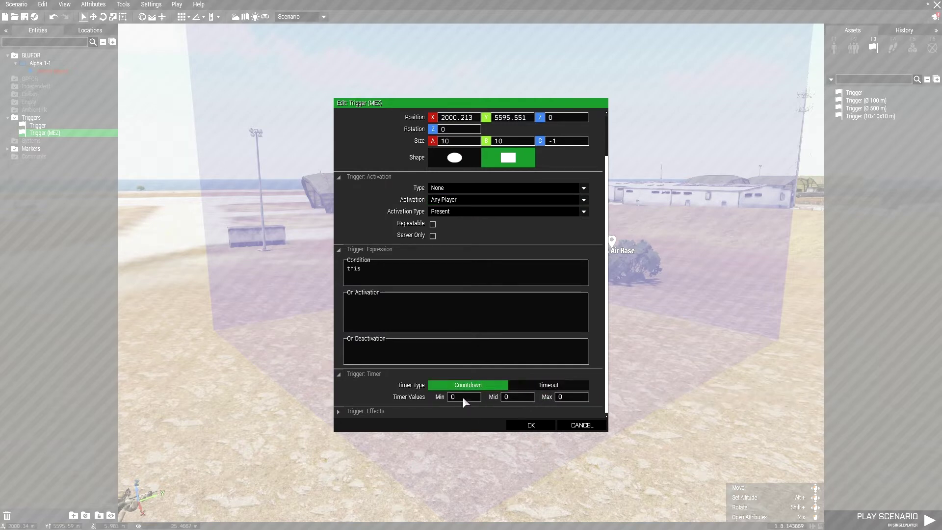
click(525, 423)
right_drag(492, 350, 472, 343)
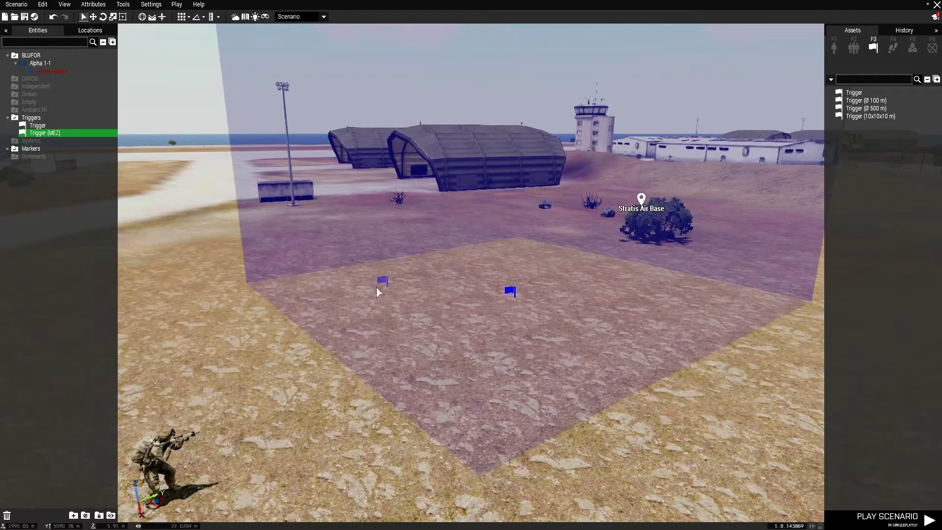
Step: Move the unnamed trigger out of the MEZ area near the soldier and give it the variable name end
drag(382, 282, 250, 322)
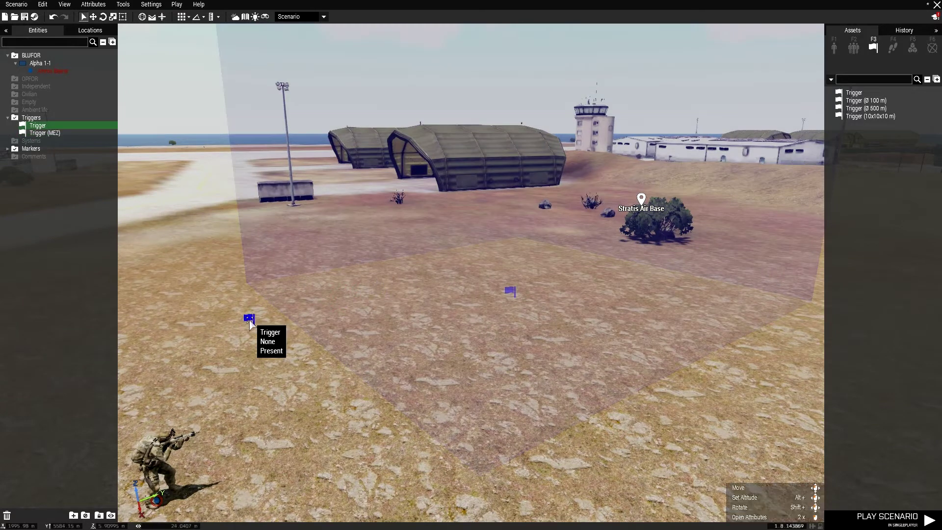
key(a)
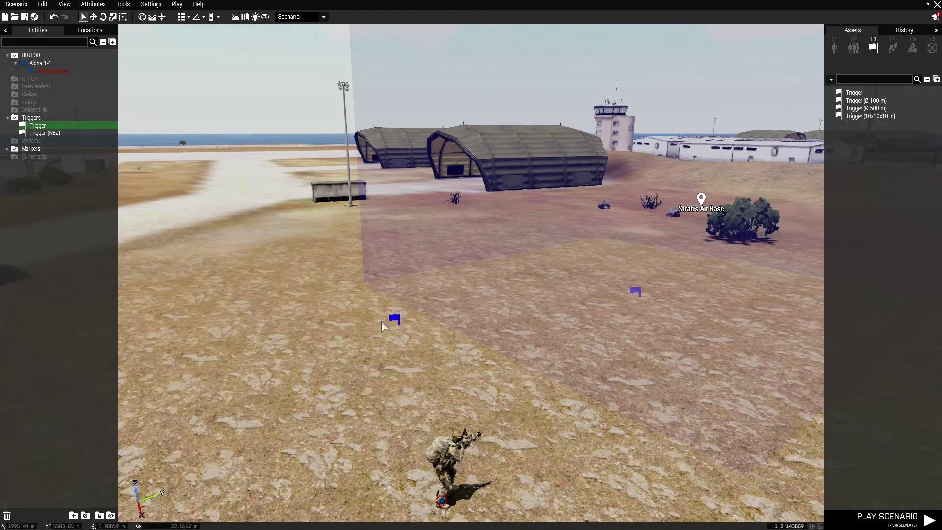
drag(389, 324, 414, 344)
double_click(415, 343)
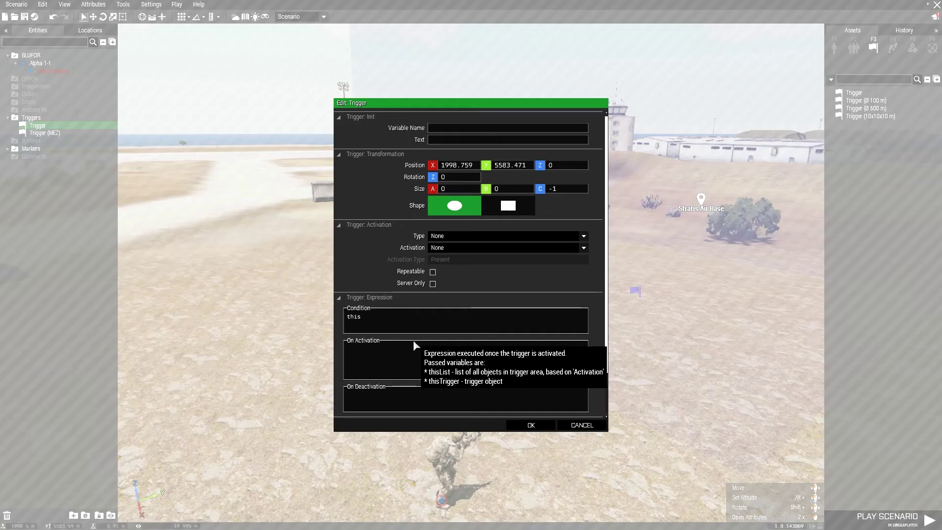
click(447, 127)
text(end)
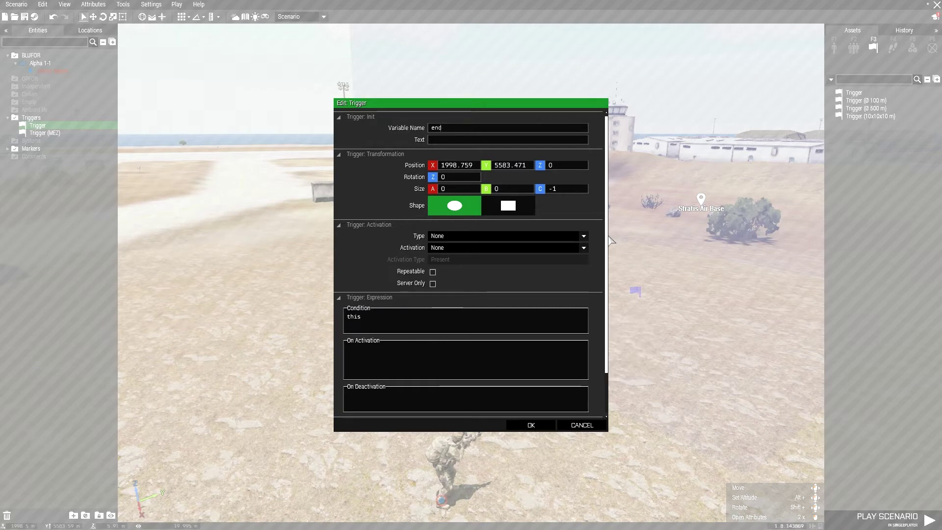
Step: Set the end trigger's condition to TriggerActivated MEZ;
drag(606, 247, 601, 280)
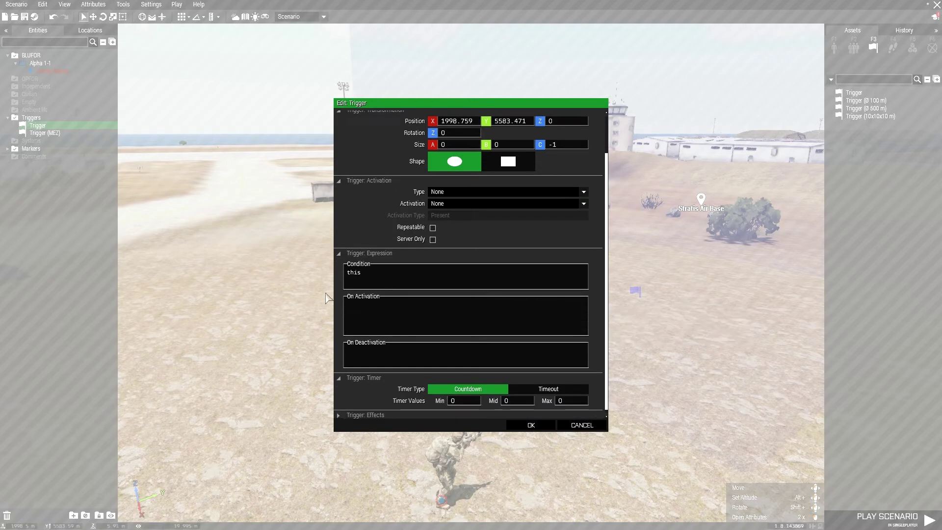
double_click(378, 272)
text(TriggerActivat)
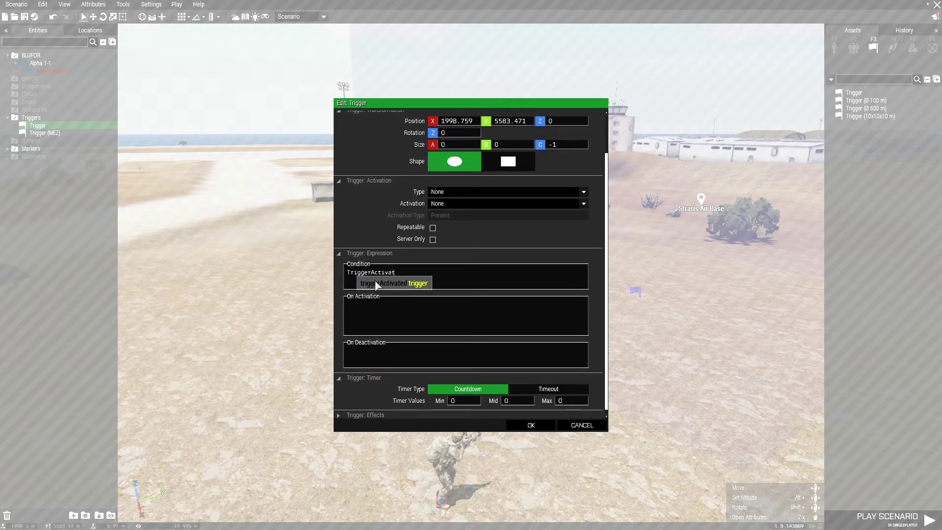
text(ed ME)
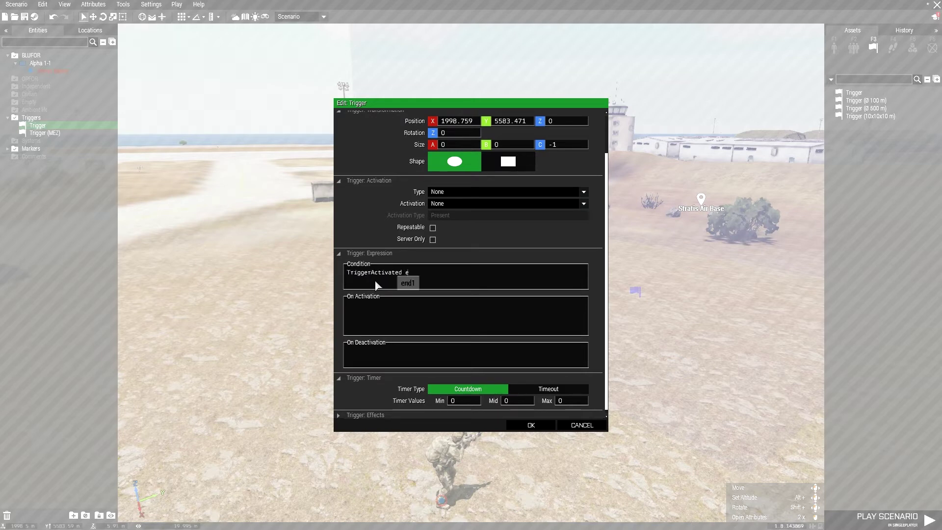
text(Z;)
double_click(410, 273)
text(en)
Step: Enter "MEZ" call BIS_fnc_endMission; as the end trigger's On Activation expression
click(420, 315)
text("end)
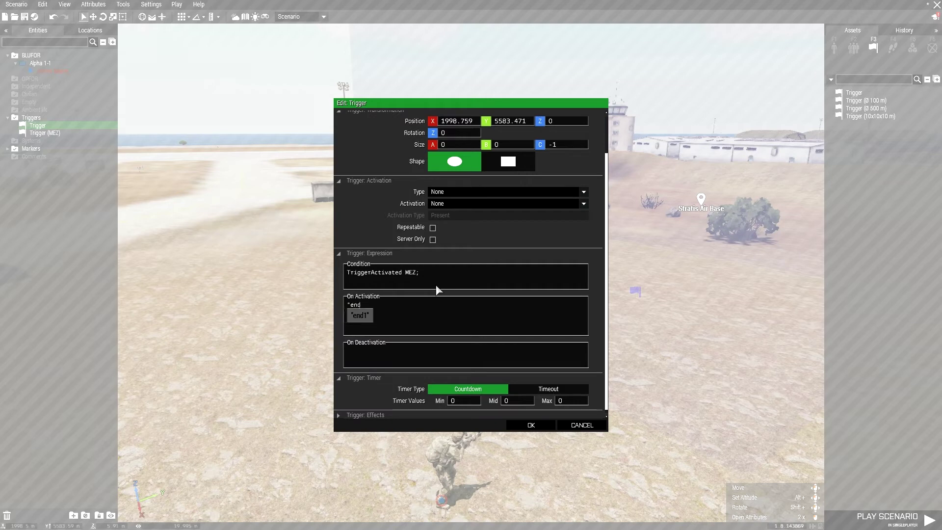
key(BackSpace)
key(BackSpace)
key(BackSpace)
text(MEZ" call)
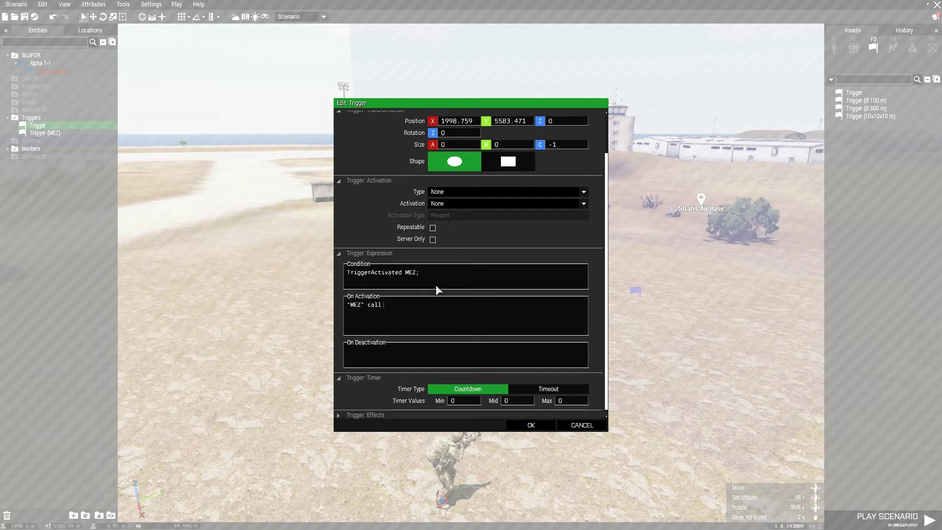
text( BIS_)
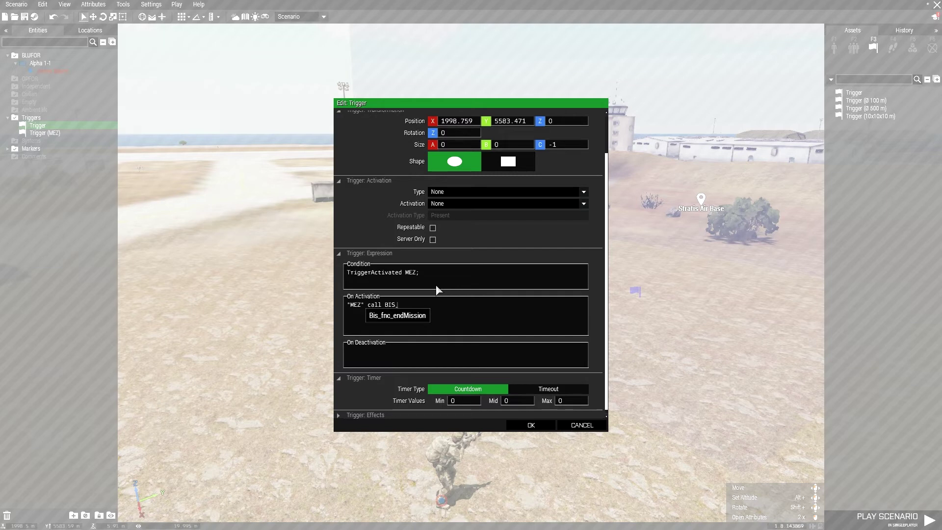
text(fnc_endMi)
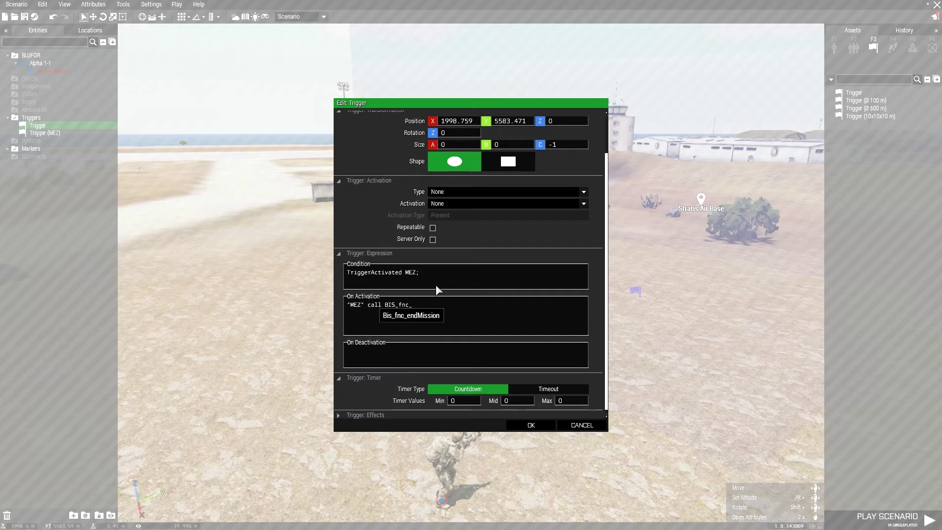
text(ssion;)
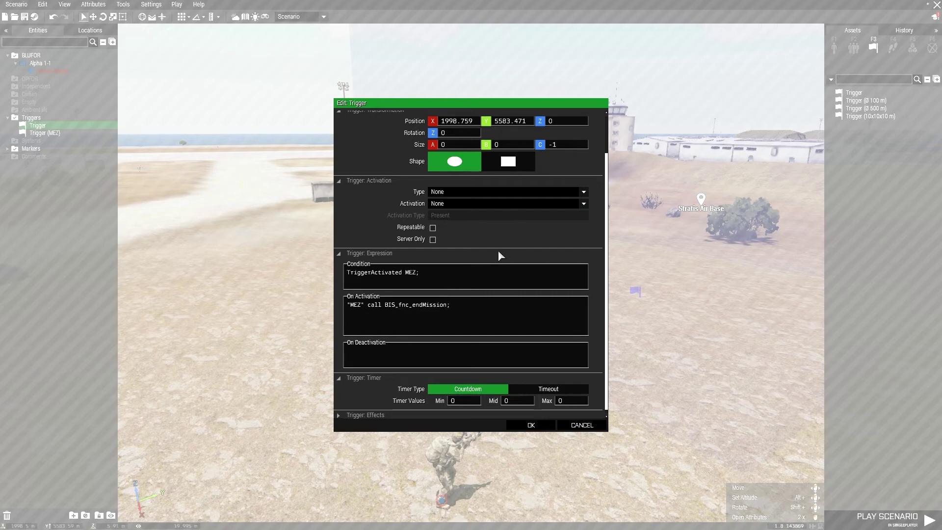
Step: Review the condition and On Activation expressions and save the end trigger's attributes
click(403, 272)
click(363, 273)
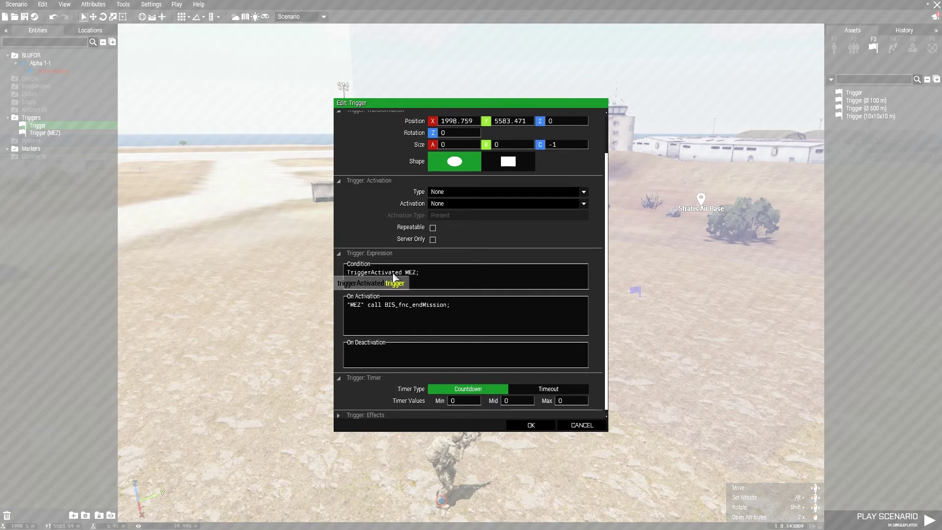
drag(406, 274, 425, 272)
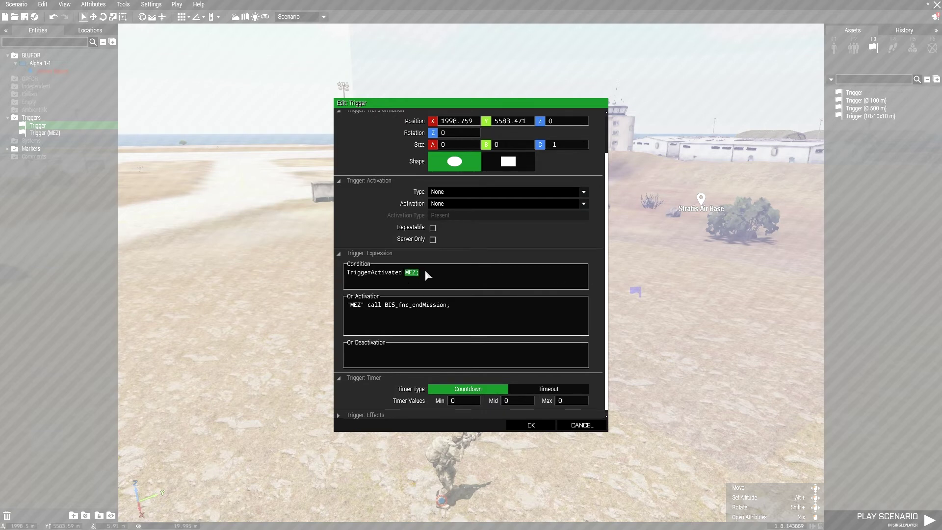
drag(348, 272, 400, 274)
click(503, 273)
drag(348, 305, 360, 306)
drag(384, 307, 431, 309)
click(460, 310)
click(532, 424)
click(475, 387)
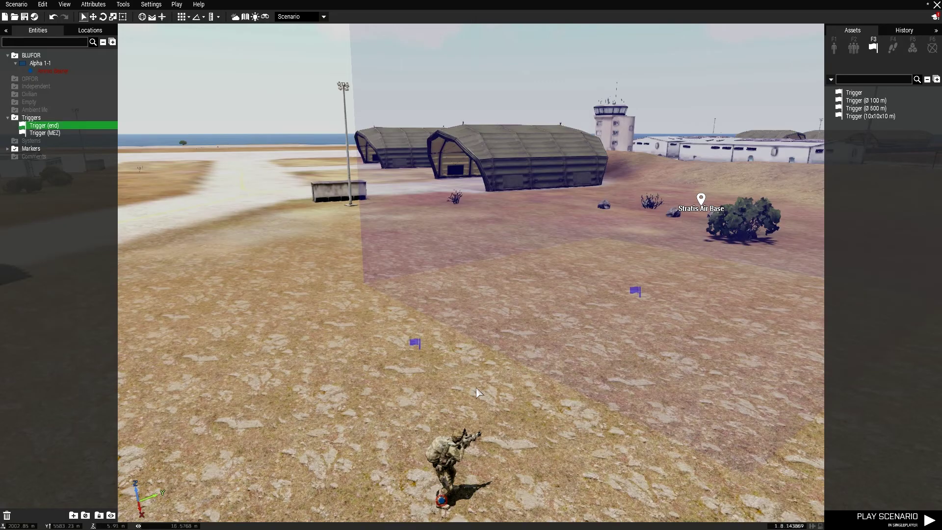
Step: Test the scenario in singleplayer by walking into the MEZ trigger area, and return to the editor
key(s)
click(874, 524)
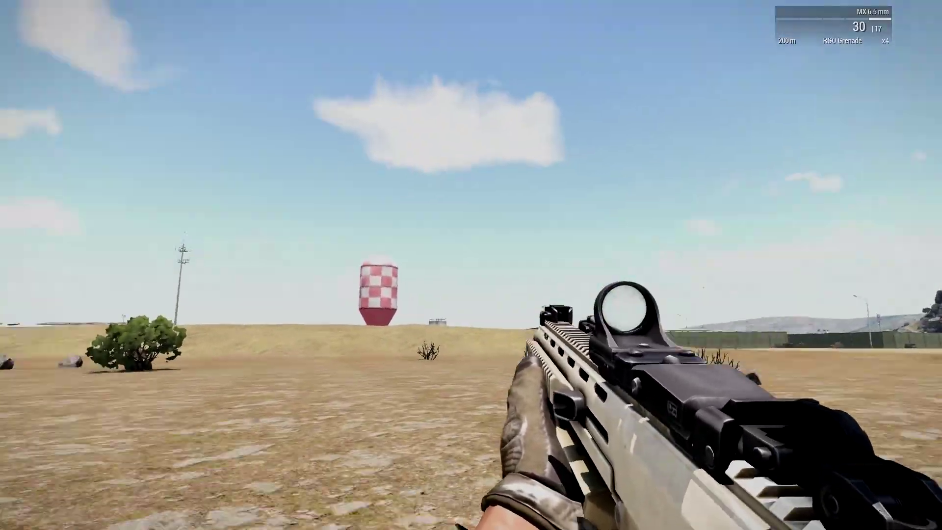
key(w)
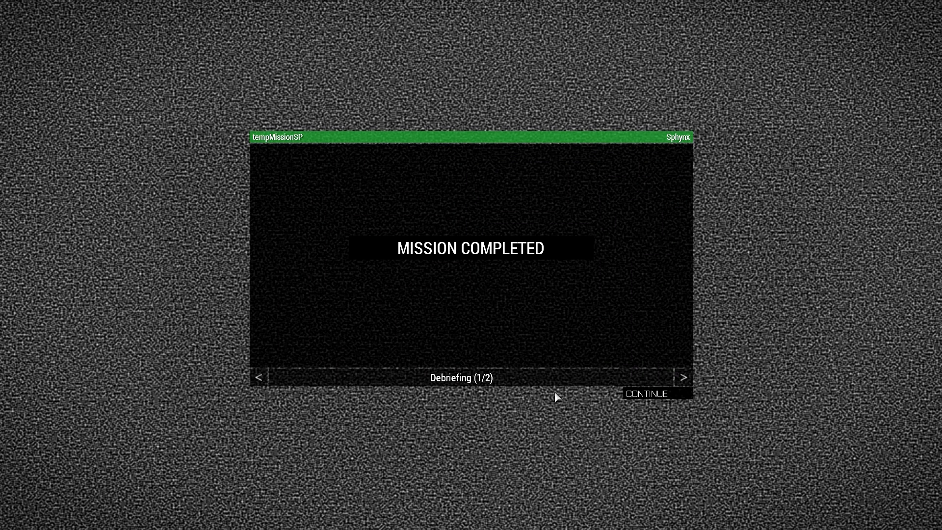
key(Escape)
right_drag(518, 355, 596, 382)
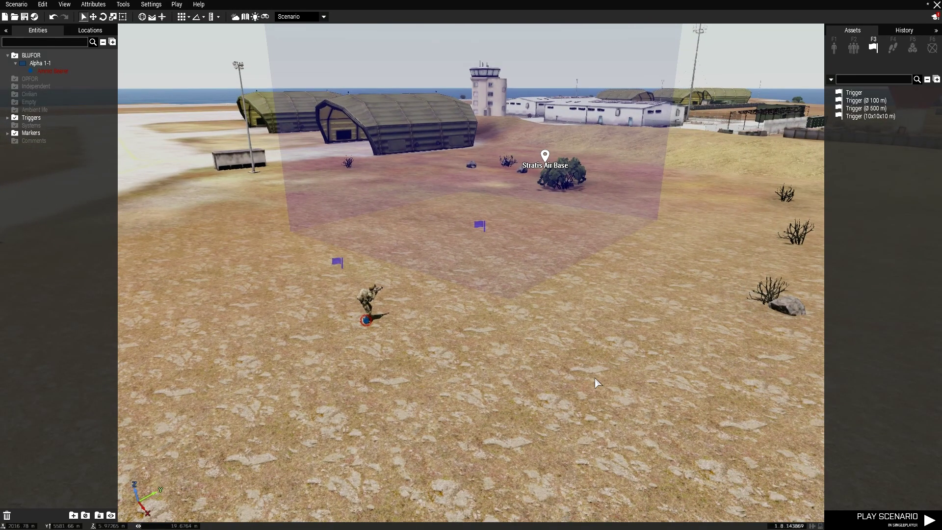